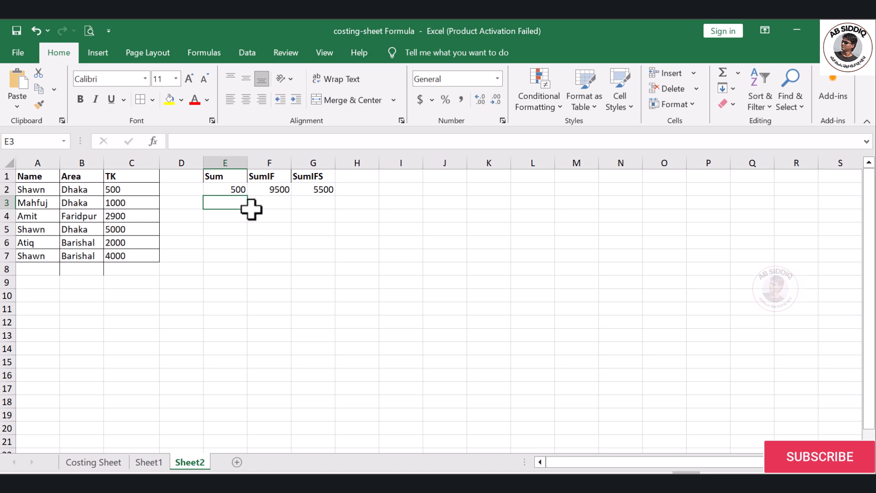
Clear the existing entry from cell E2 under the Sum heading.
click(230, 189)
key(BackSpace)
click(225, 201)
click(224, 185)
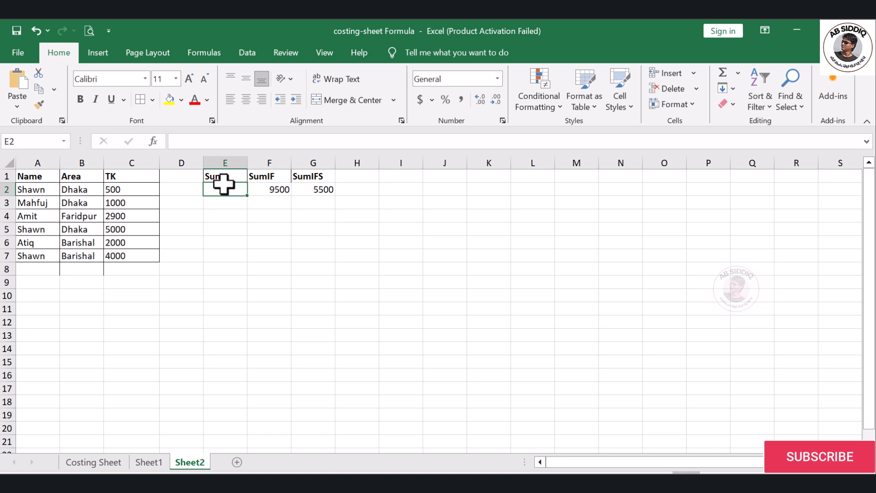
Try to total the TK amounts in cell E2 with the plain range formula =C2:C7.
text(=)
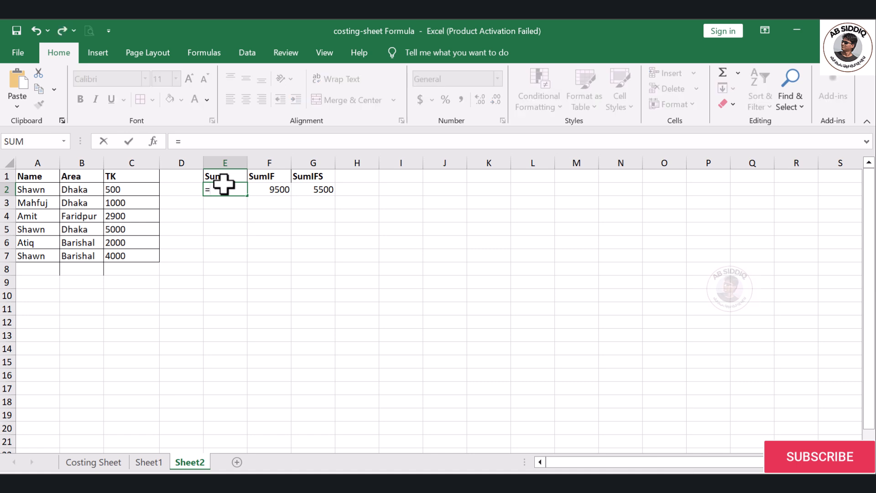
drag(151, 189, 137, 260)
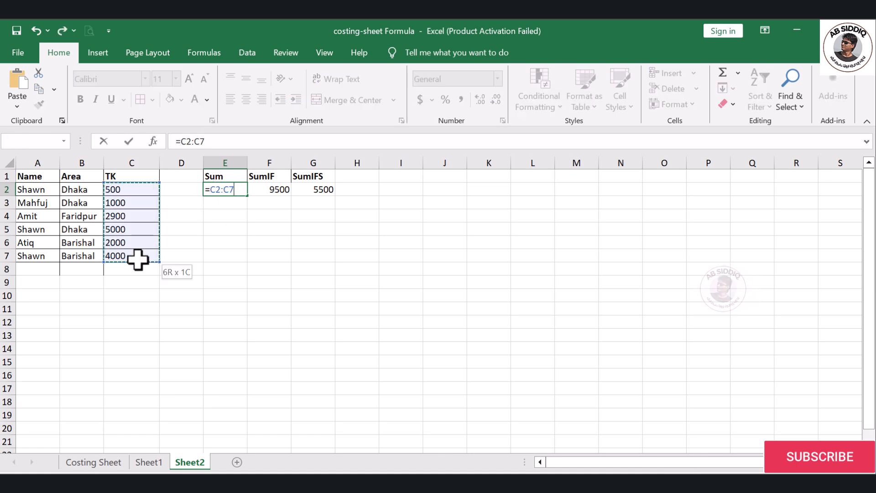
key(Return)
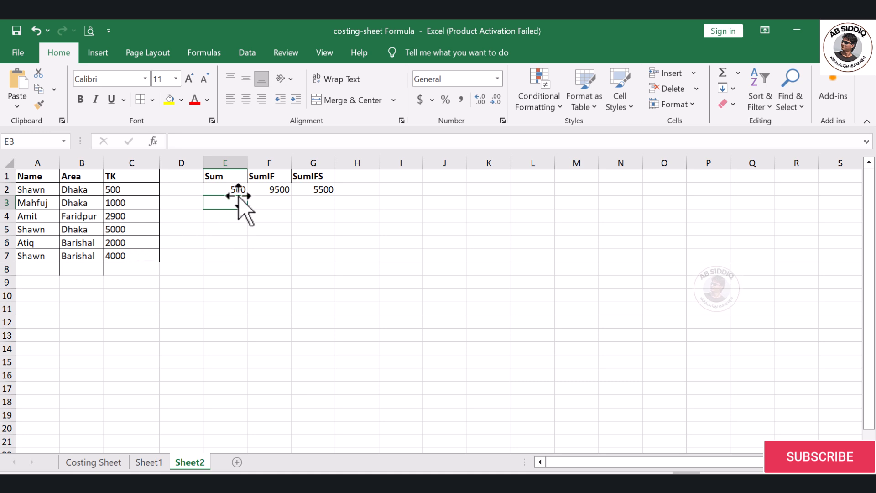
Replace the formula in cell E2 with =SUM(C2:C7) to total the TK amounts.
click(236, 191)
text(=)
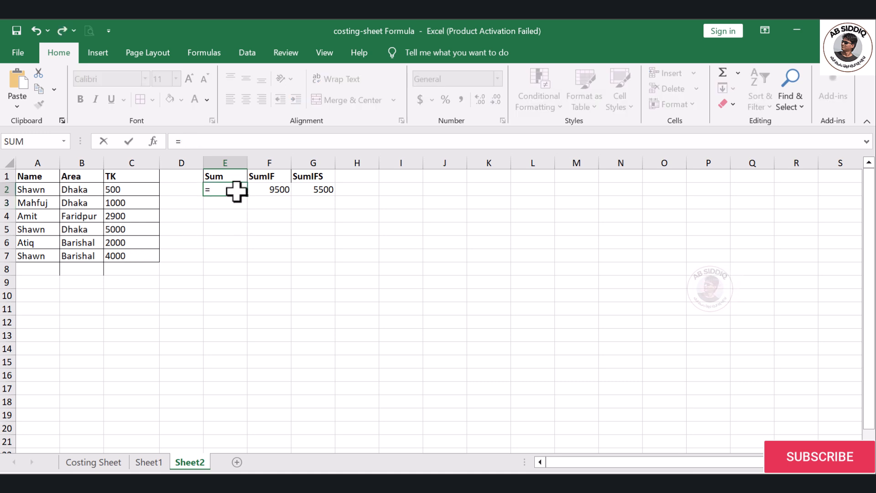
text(sum)
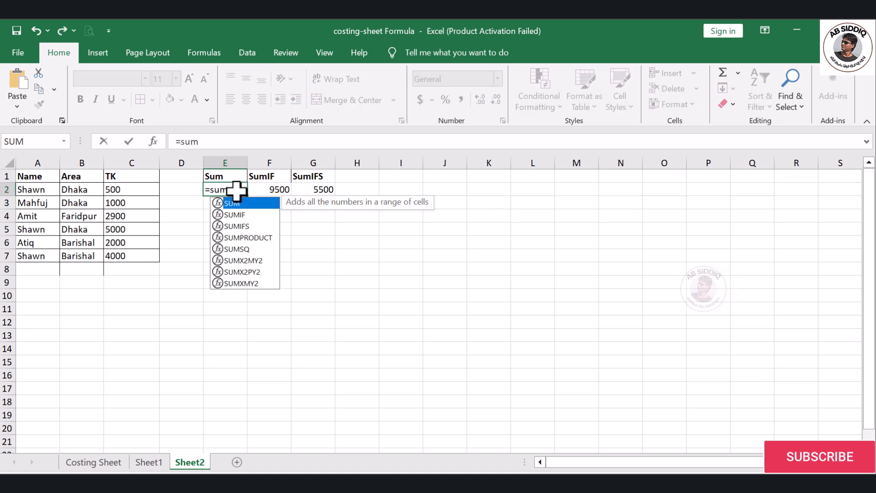
double_click(245, 204)
drag(129, 190, 136, 257)
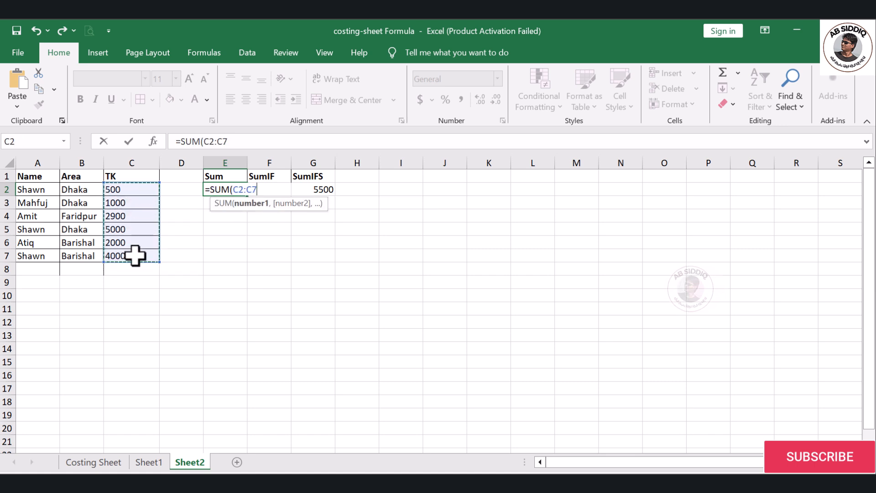
key(Return)
Remove the SUM formula from cell E2, leaving the cell empty.
click(235, 187)
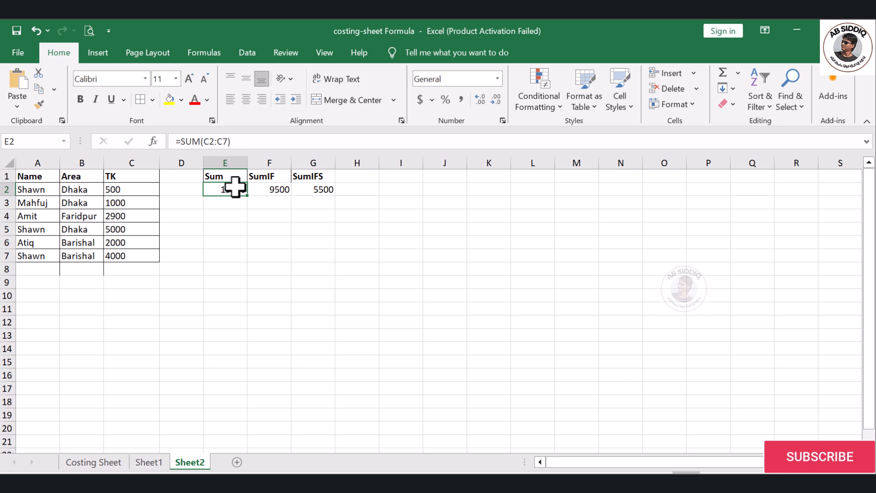
key(BackSpace)
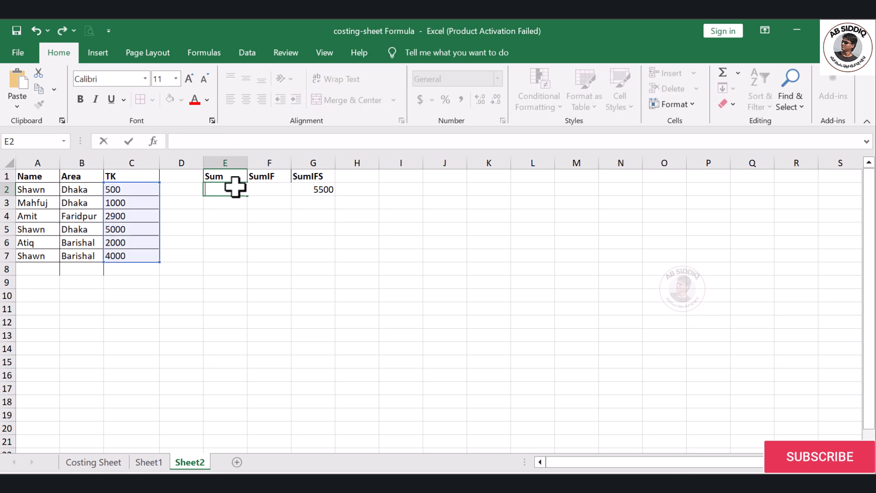
click(134, 266)
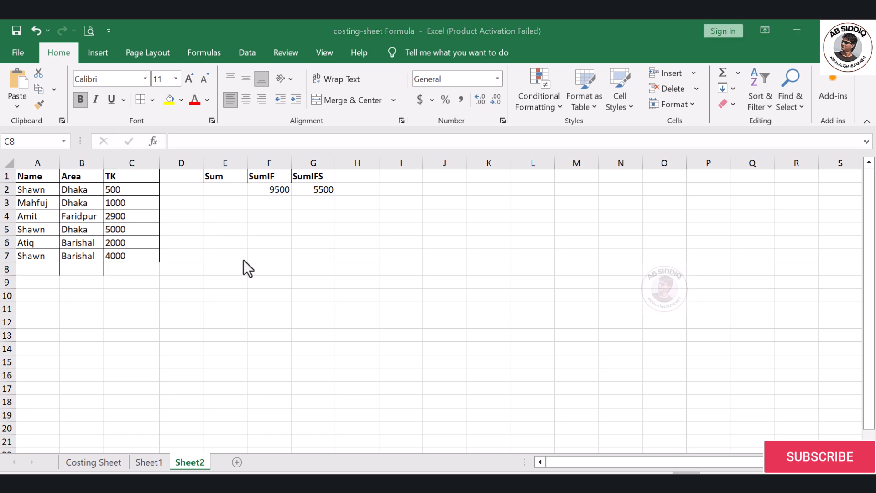
Insert an AutoSum total of C2:C7 in cell C8 below the TK column.
click(128, 267)
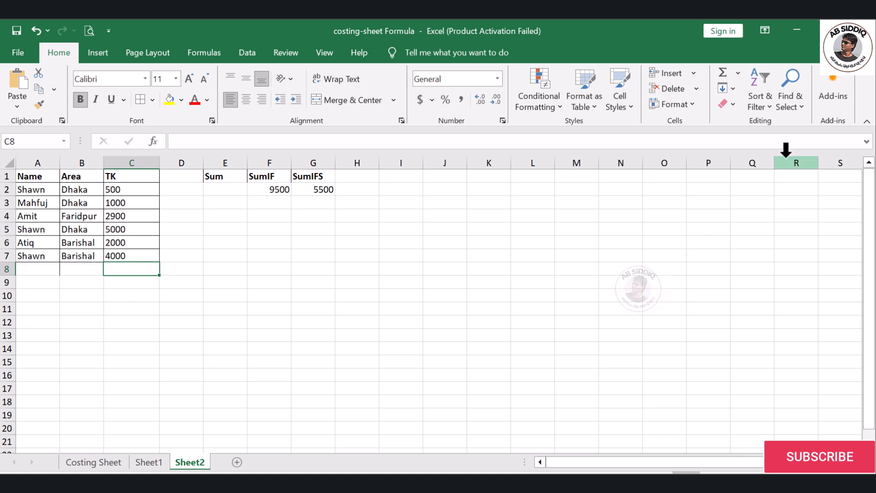
click(735, 73)
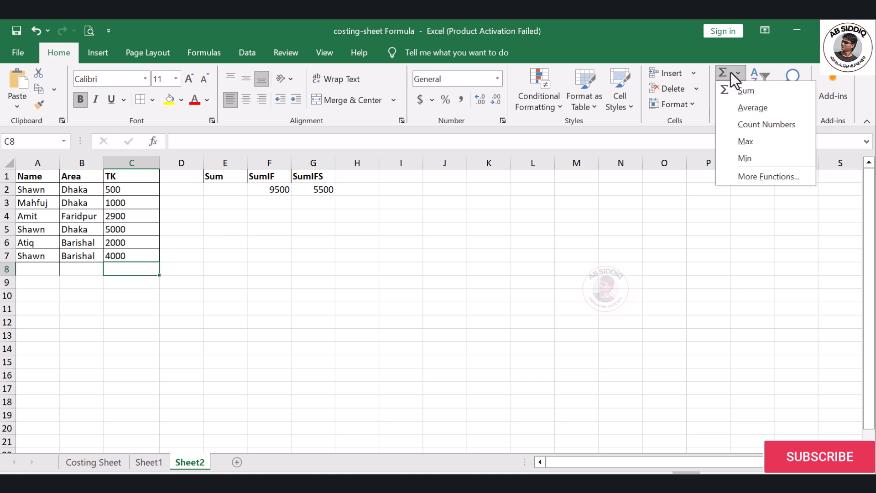
click(739, 89)
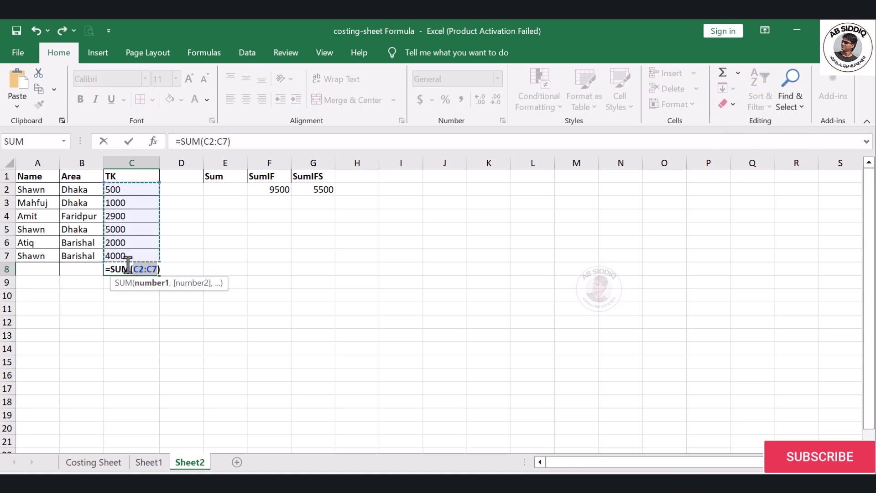
key(Return)
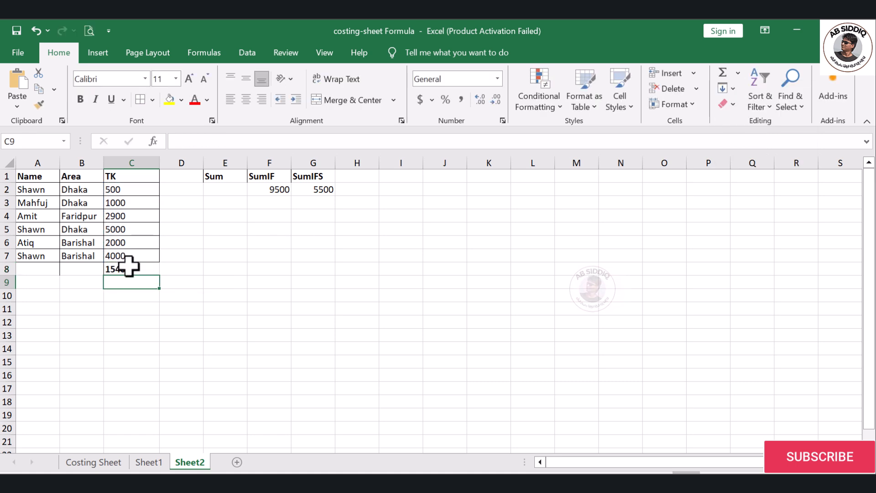
Delete the AutoSum total from cell C8.
click(129, 268)
key(BackSpace)
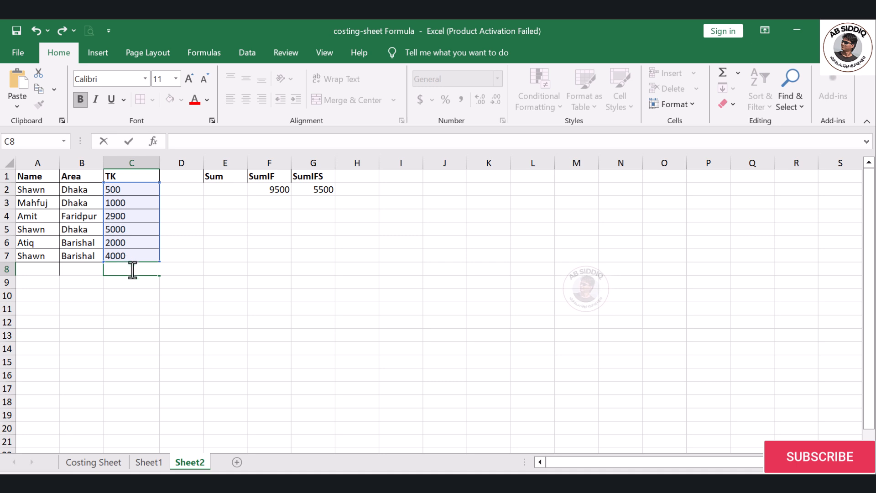
click(142, 305)
Add the total =SUM(C2:C7) to the empty cell C8 again with AutoSum.
click(129, 271)
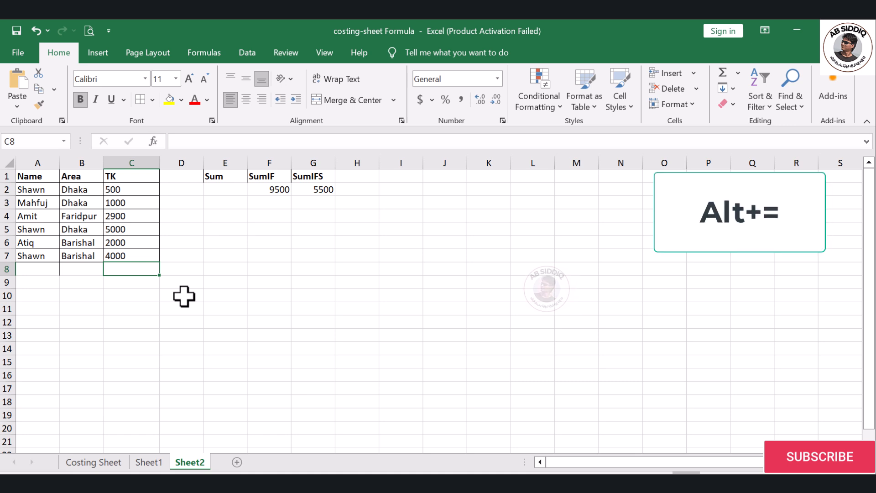
key(alt+equal)
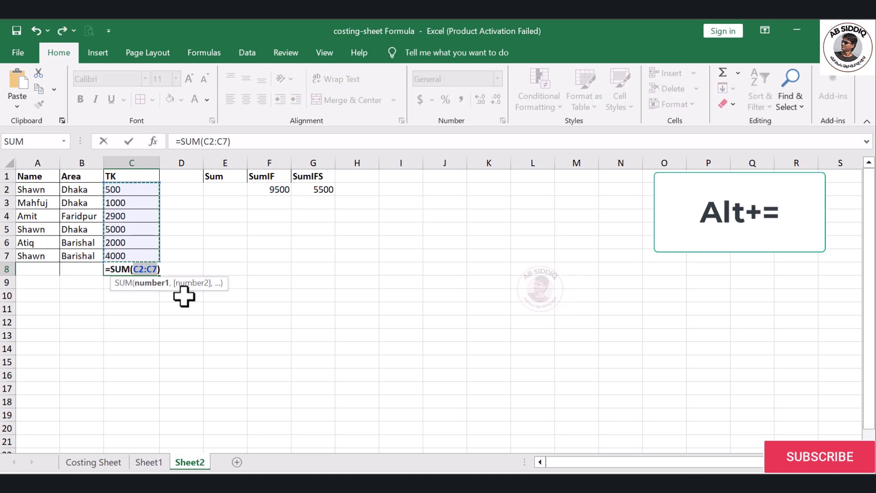
key(Return)
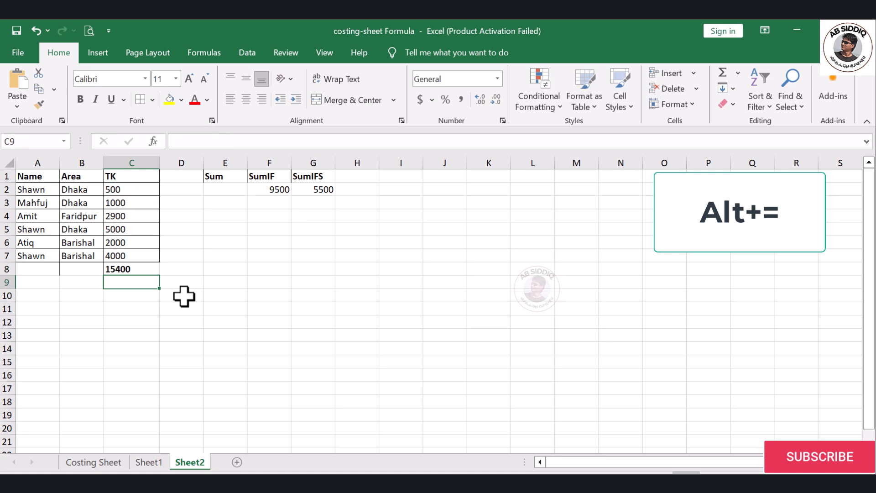
click(134, 271)
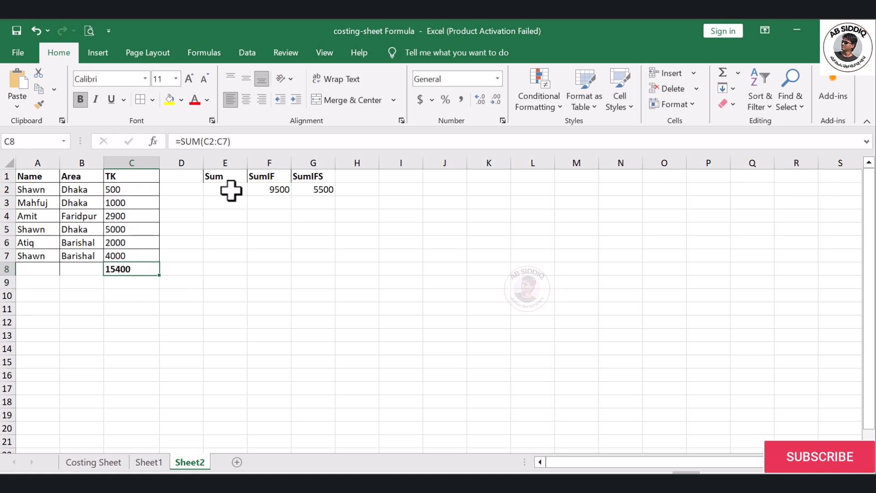
Start a new SUMIF formula in cell F2 and open its function arguments.
click(270, 189)
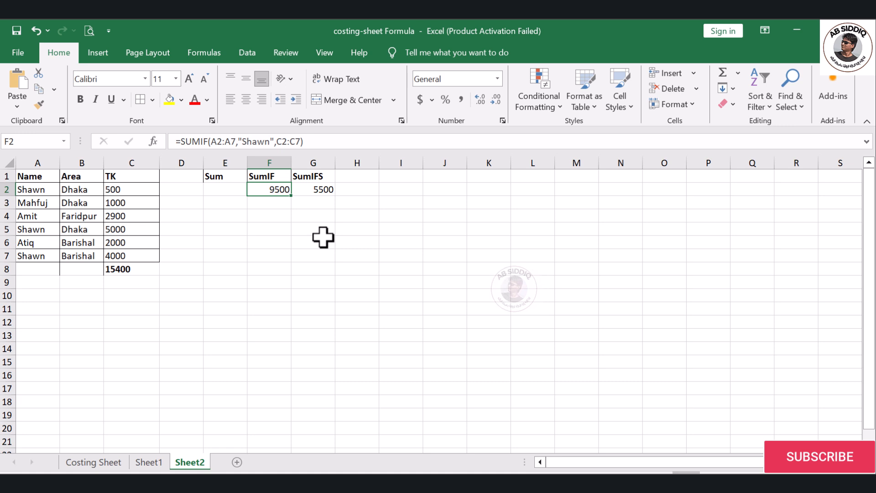
text(=)
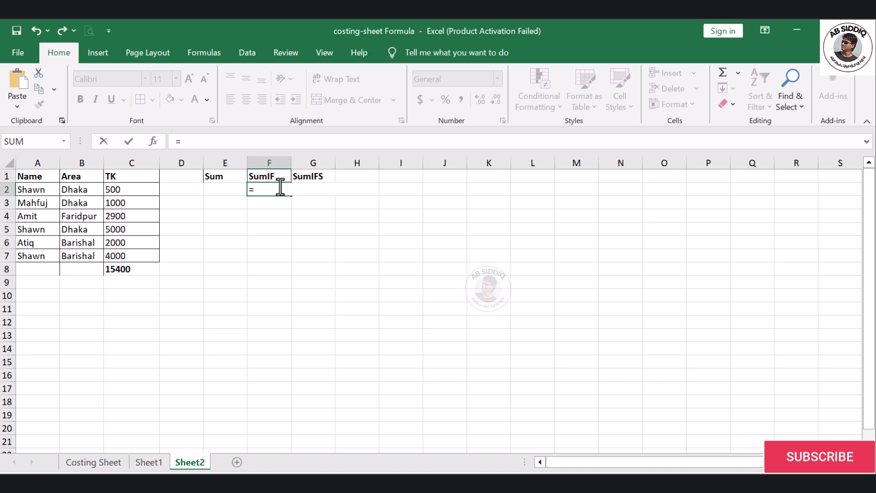
text(sum)
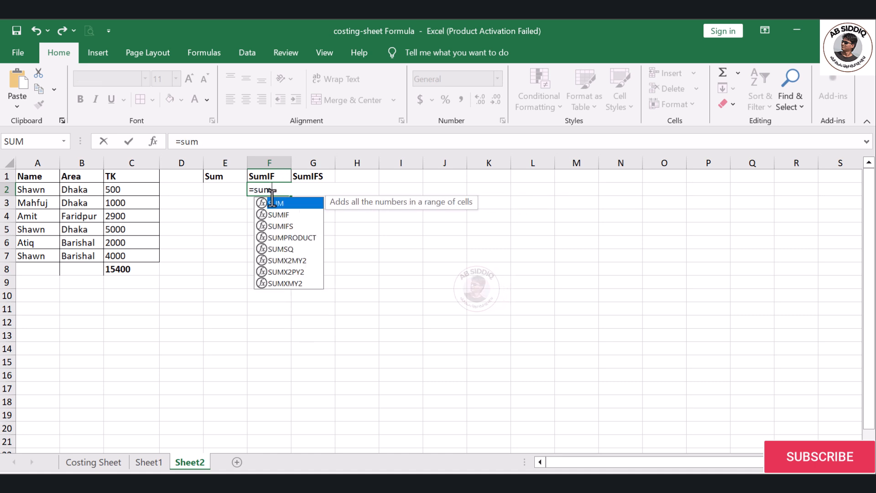
double_click(281, 217)
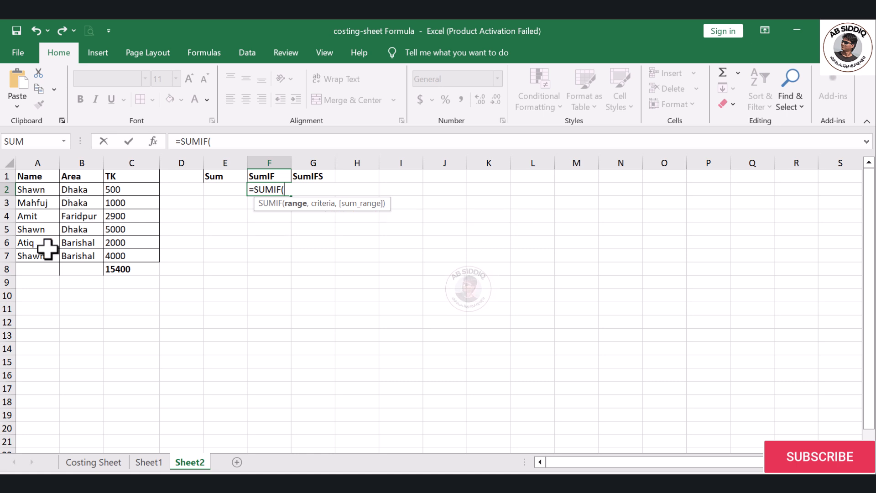
click(154, 143)
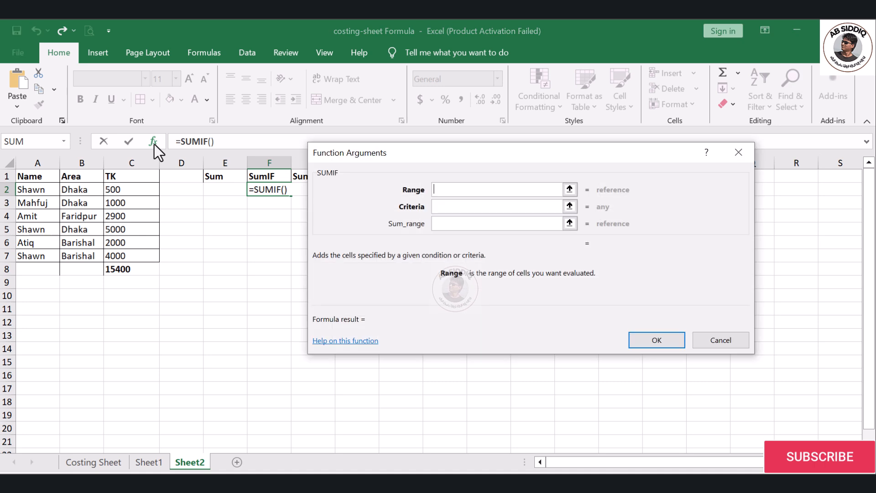
Set the SUMIF Range argument to the names in A2:A7.
click(471, 207)
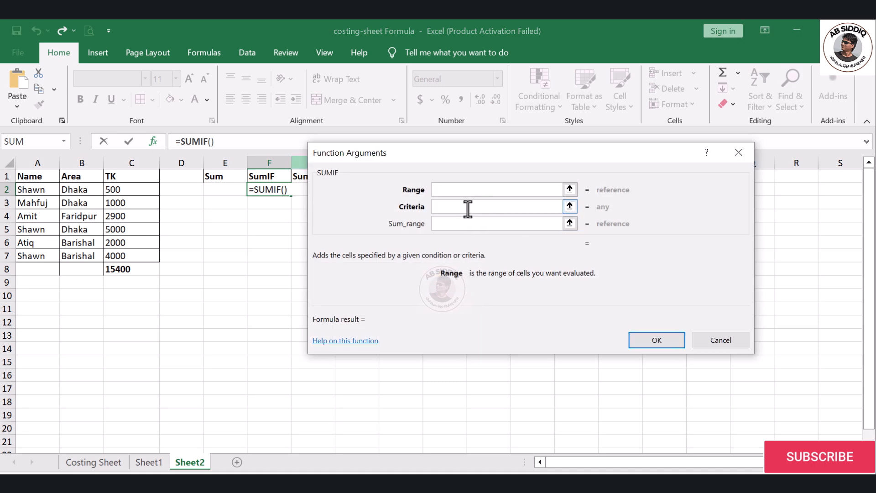
click(462, 191)
click(462, 223)
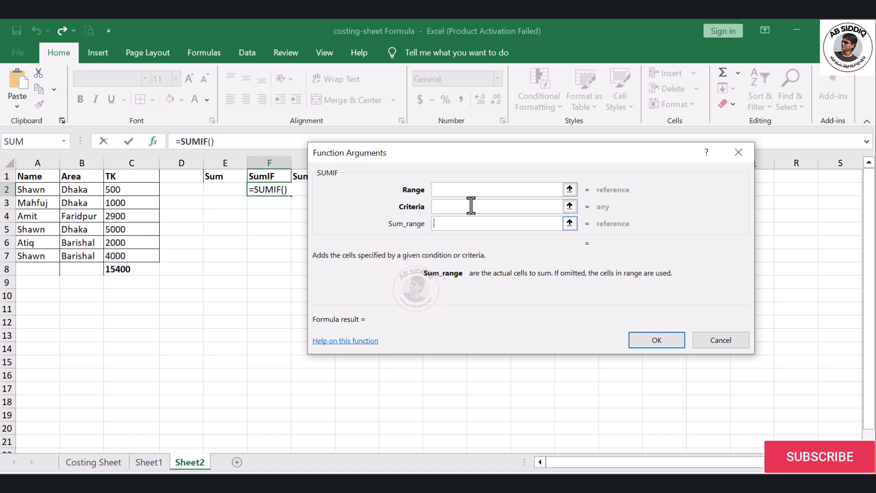
click(464, 188)
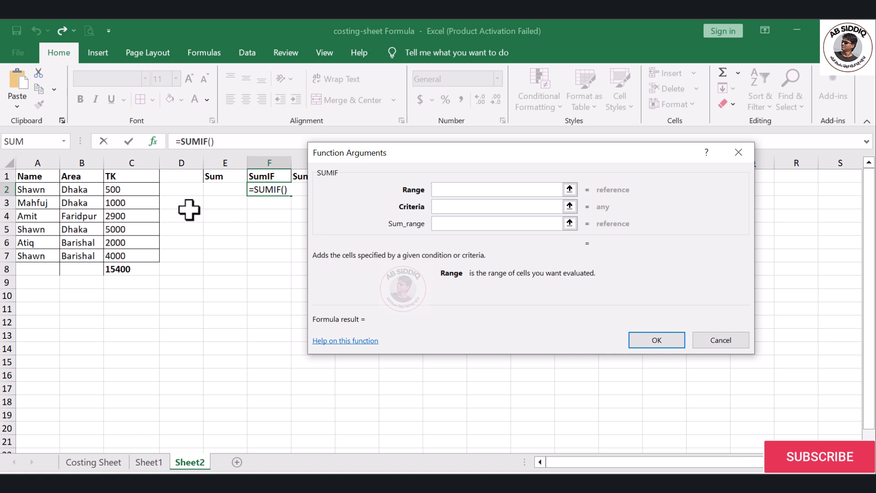
click(27, 190)
drag(27, 189, 35, 255)
Set the SUMIF Criteria to the name shown in A2 and the Sum_range to C2:C7, and accept the formula.
click(468, 207)
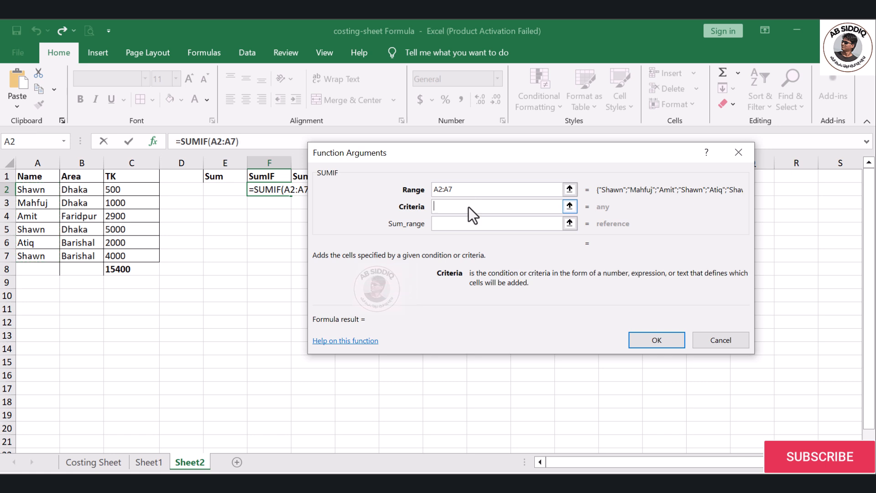
text(shawn)
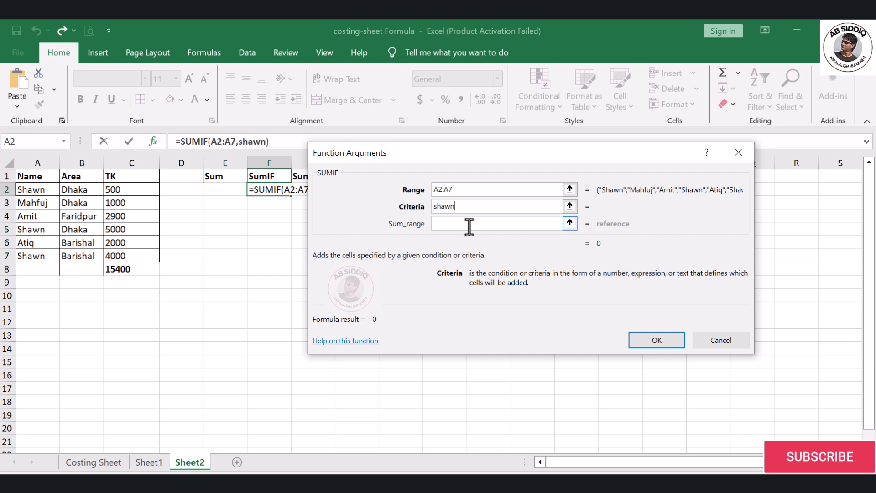
click(469, 225)
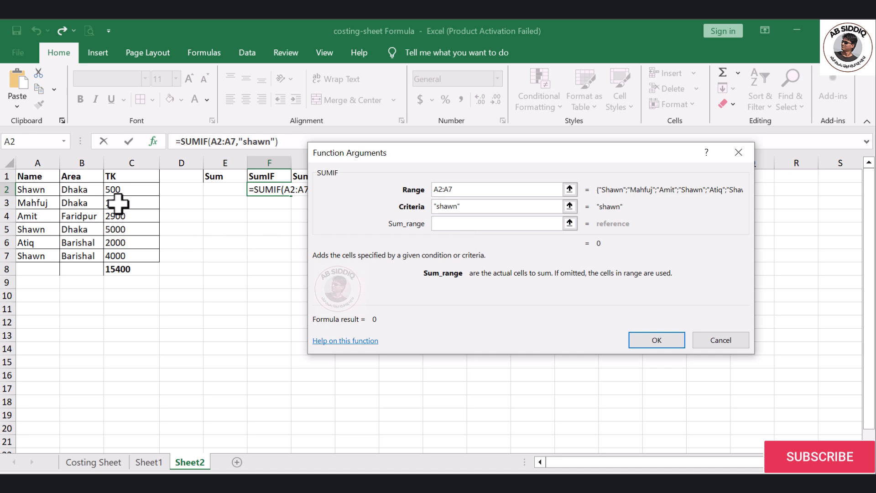
drag(113, 189, 121, 253)
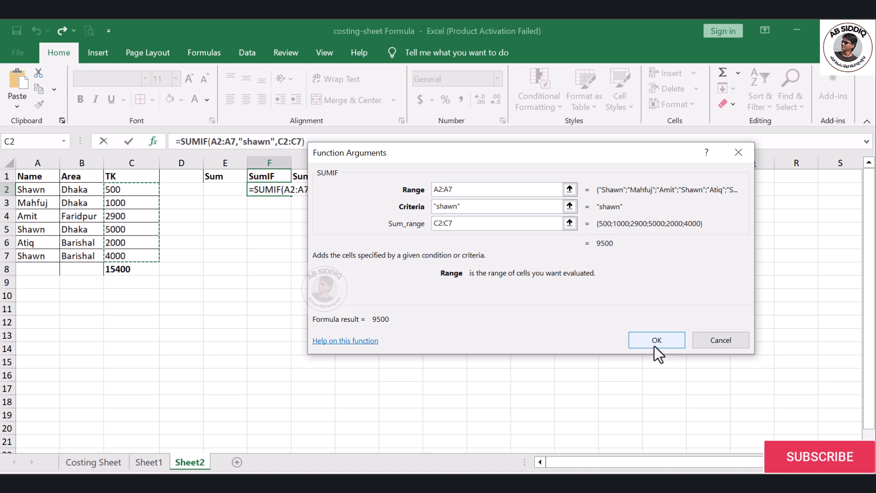
click(653, 344)
click(256, 201)
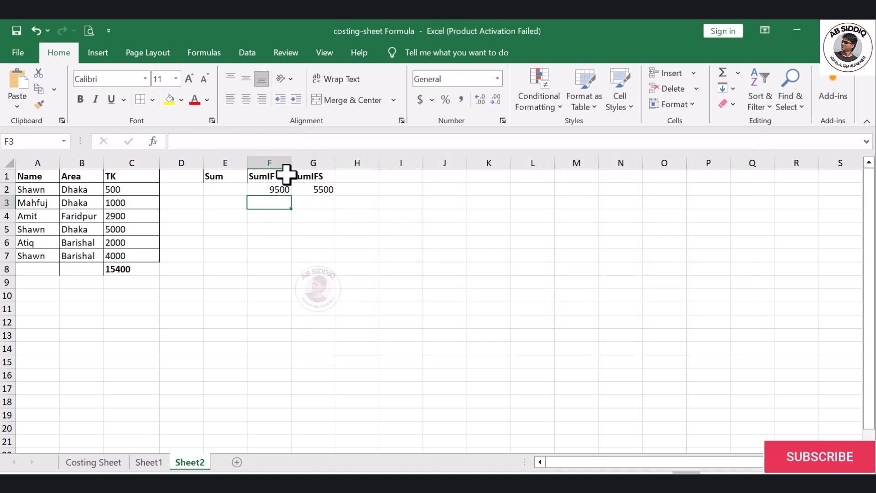
Examine the SUMIF formula in F2 against the matching name and TK entries in rows 2, 5 and 7.
click(275, 188)
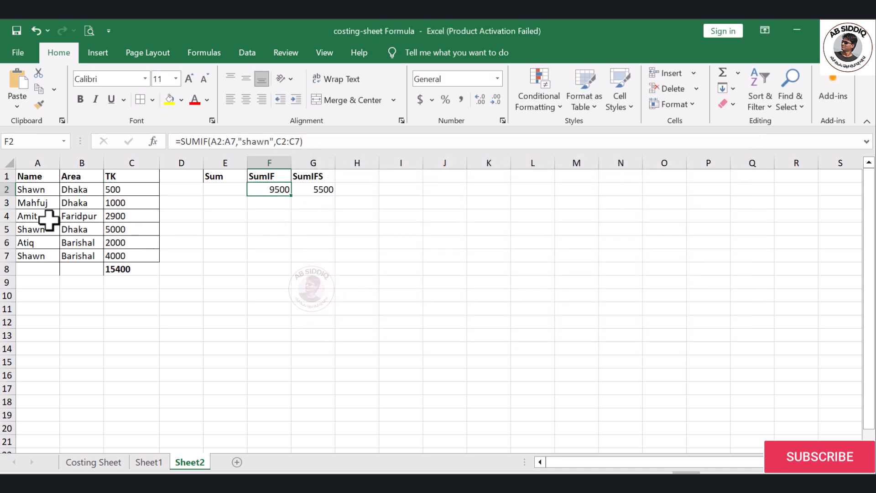
click(30, 188)
click(112, 189)
click(26, 230)
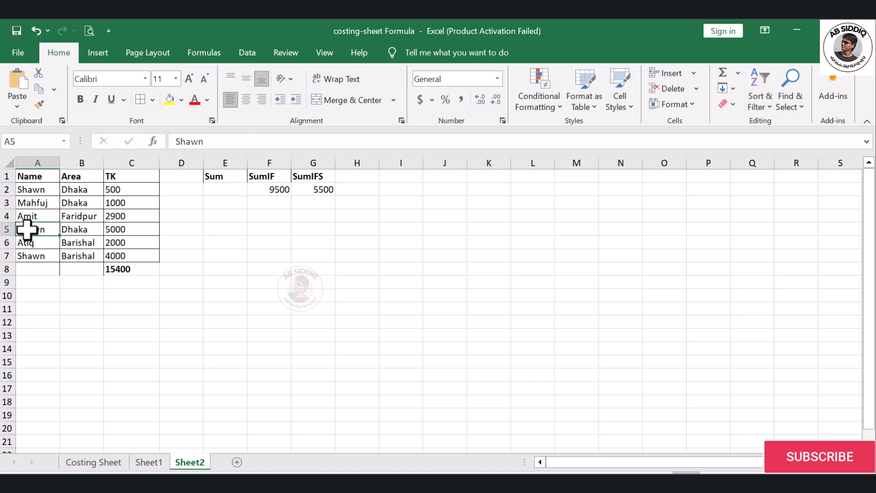
click(118, 230)
click(37, 259)
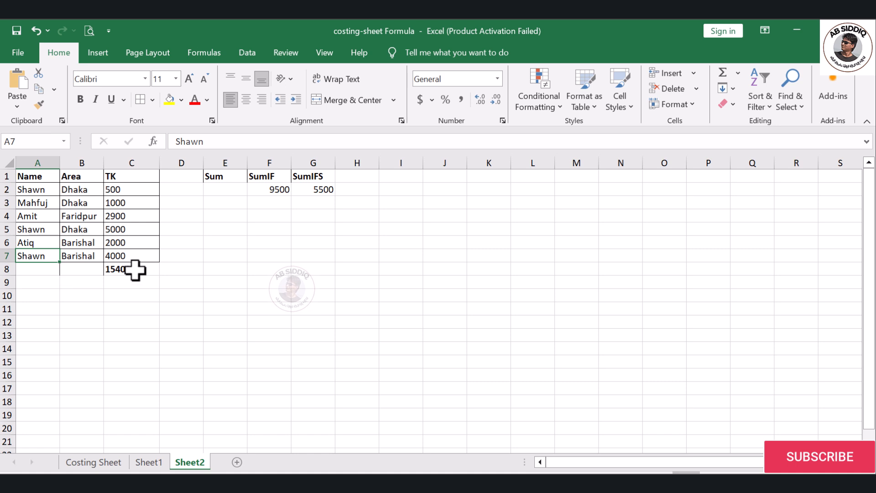
Change the criteria of the SUMIF formula in F2 to the name shown in A4.
click(121, 258)
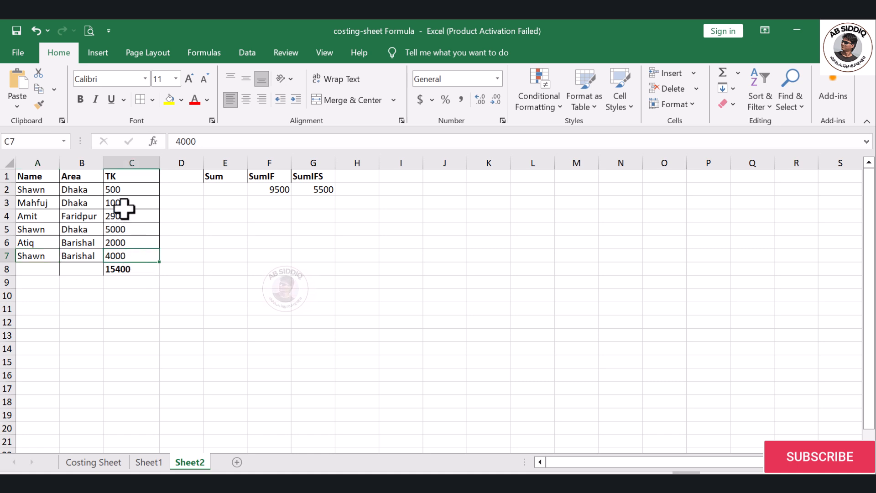
click(122, 189)
click(279, 189)
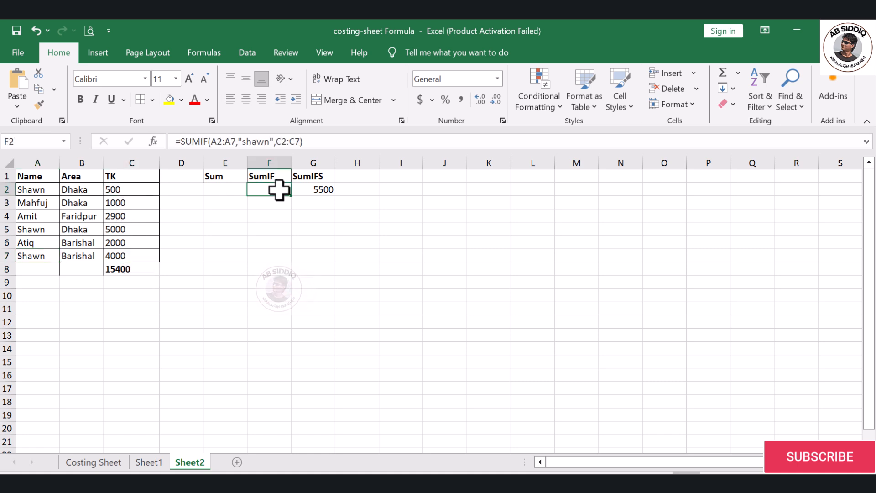
click(268, 142)
key(BackSpace)
key(BackSpace)
key(BackSpace)
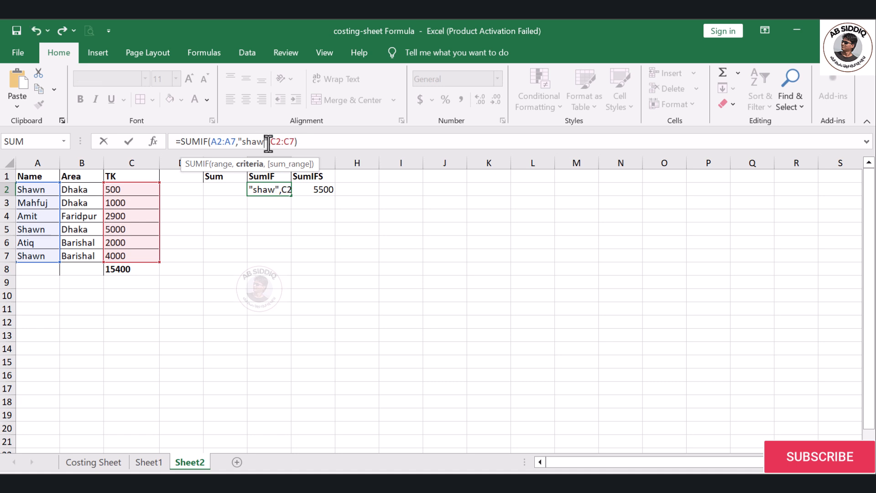
key(BackSpace)
key(BackSpace)
text(amit)
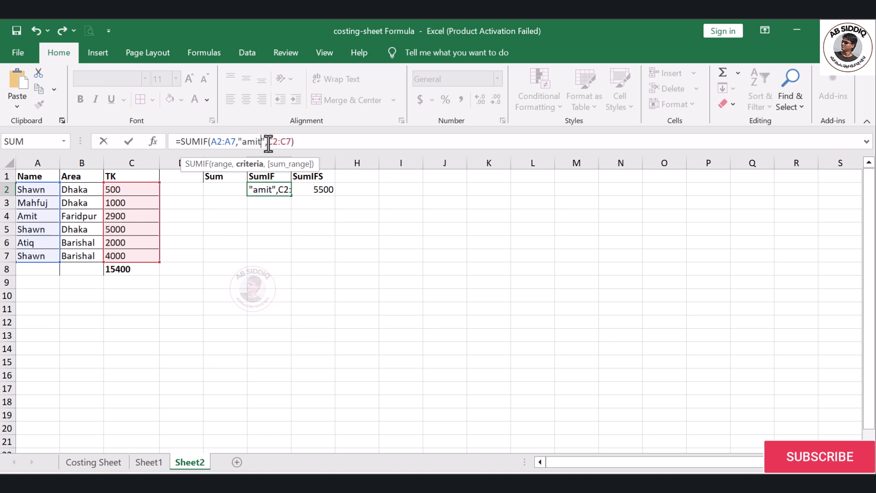
key(Return)
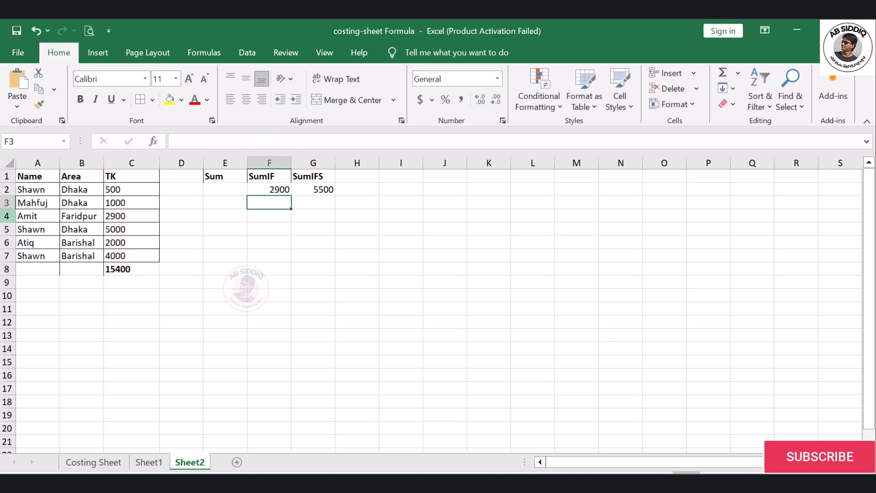
Examine the row 4 name and TK amount against the SUMIF formula in F2, and view the SUMIFS formula in G2.
click(7, 215)
click(116, 216)
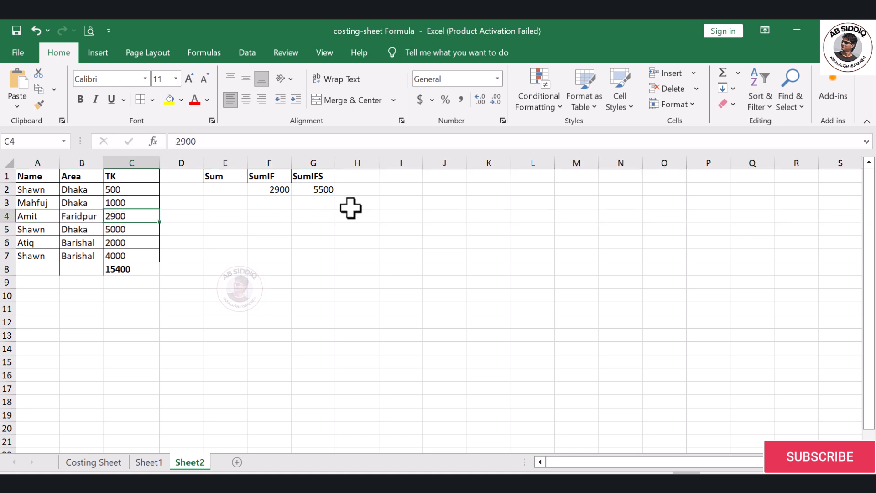
click(323, 191)
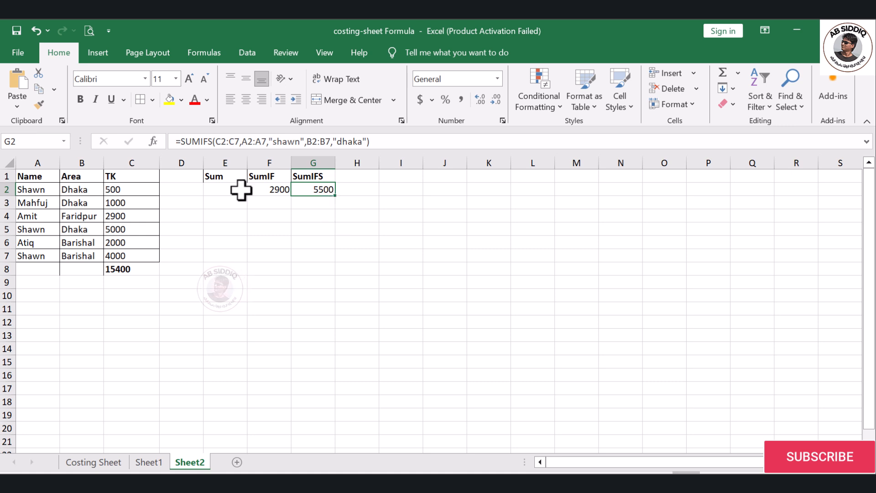
click(260, 186)
click(264, 178)
click(264, 187)
click(265, 175)
click(266, 190)
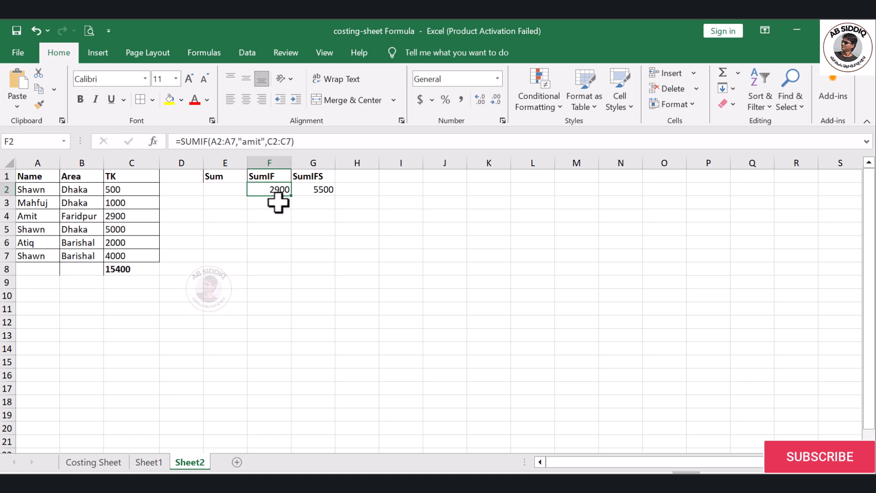
click(308, 192)
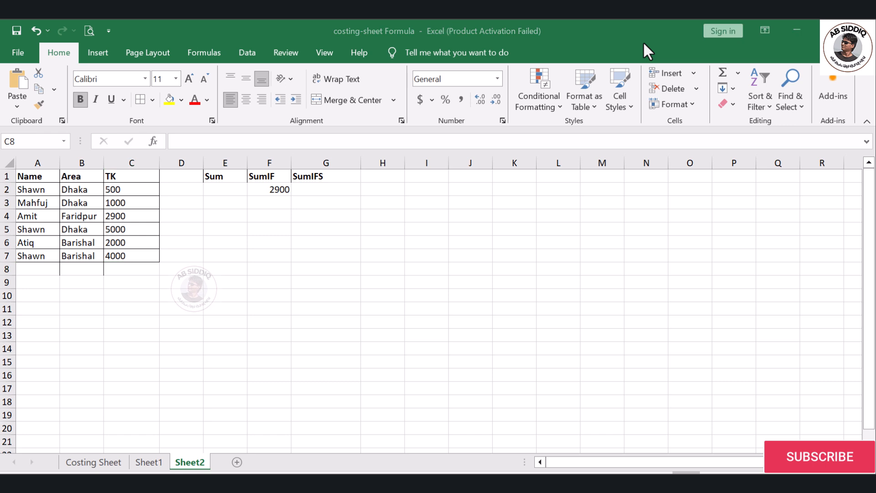
Start a SUMIFS formula in cell G2 and open its function arguments.
click(318, 185)
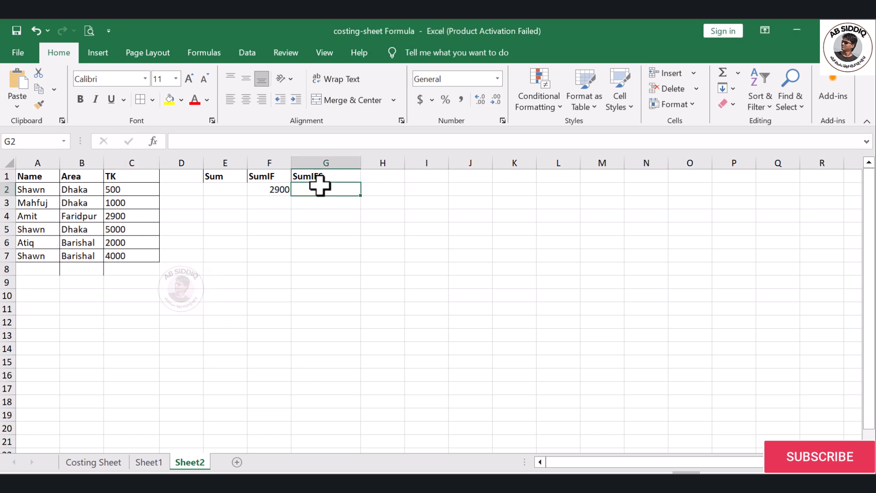
text(=sum)
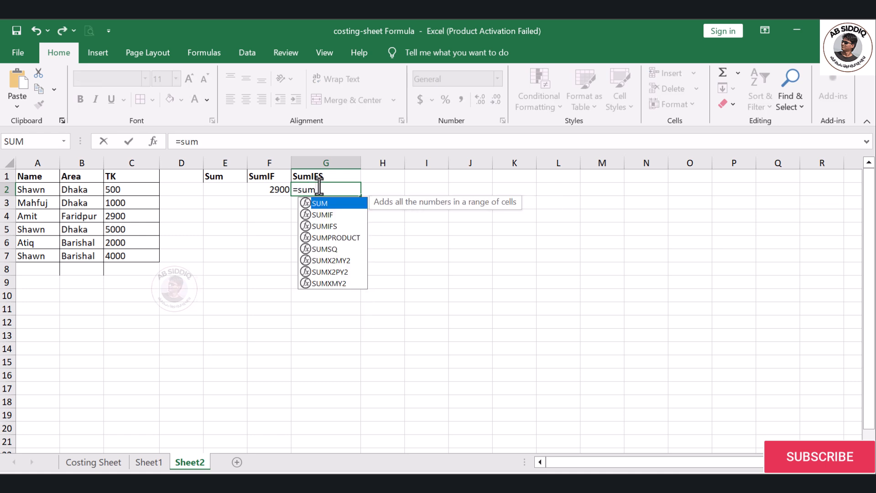
double_click(325, 228)
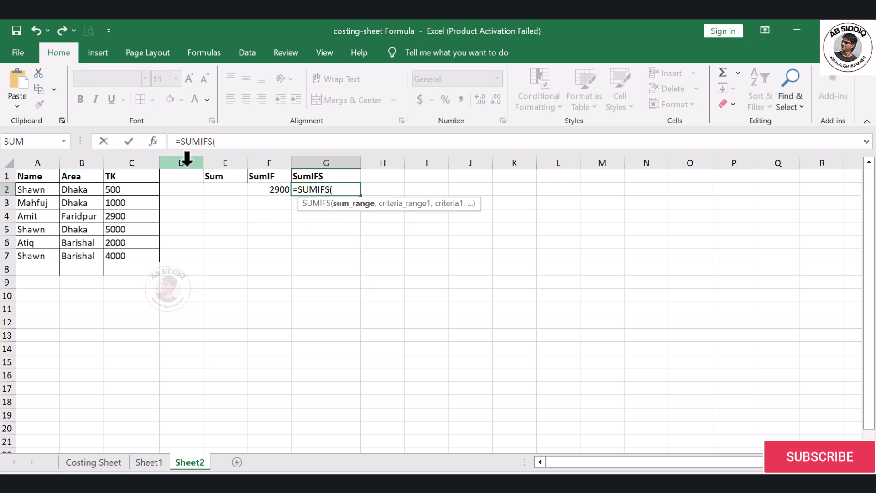
click(153, 143)
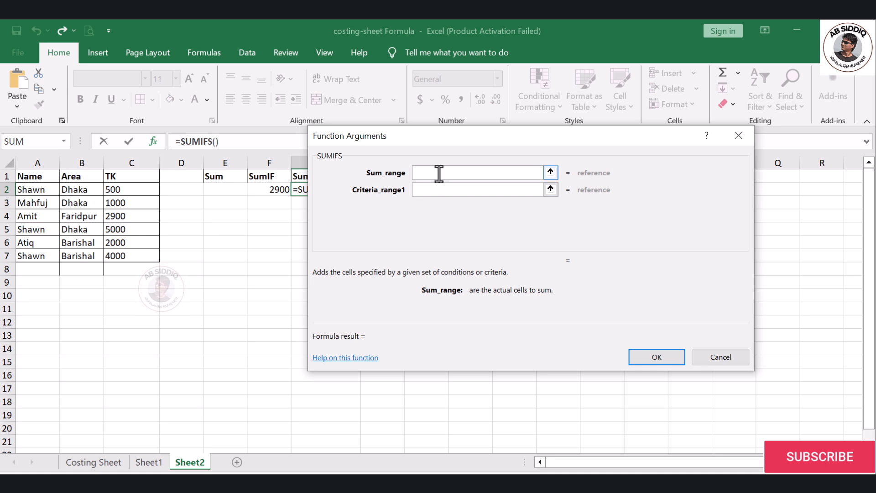
Set the SUMIFS Sum_range to C2:C7, Criteria_range1 to A2:A7 and Criteria1 to the name shown in A2.
drag(121, 189, 121, 255)
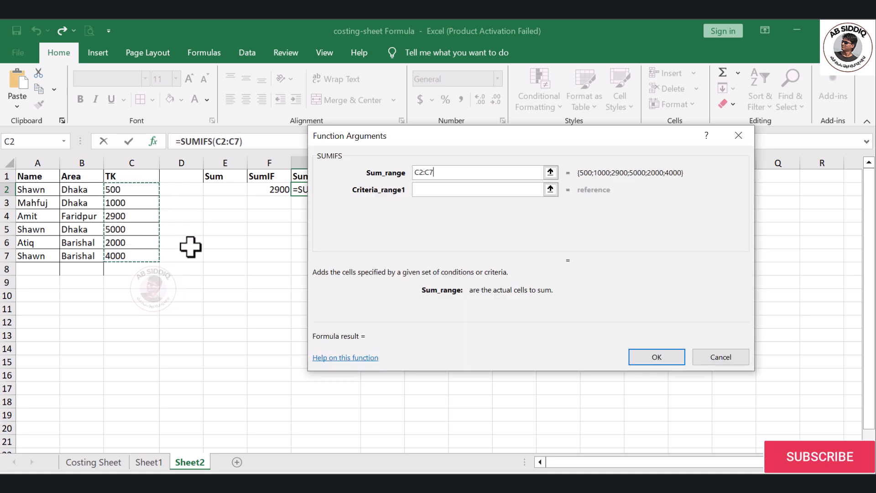
click(434, 189)
drag(36, 187, 36, 253)
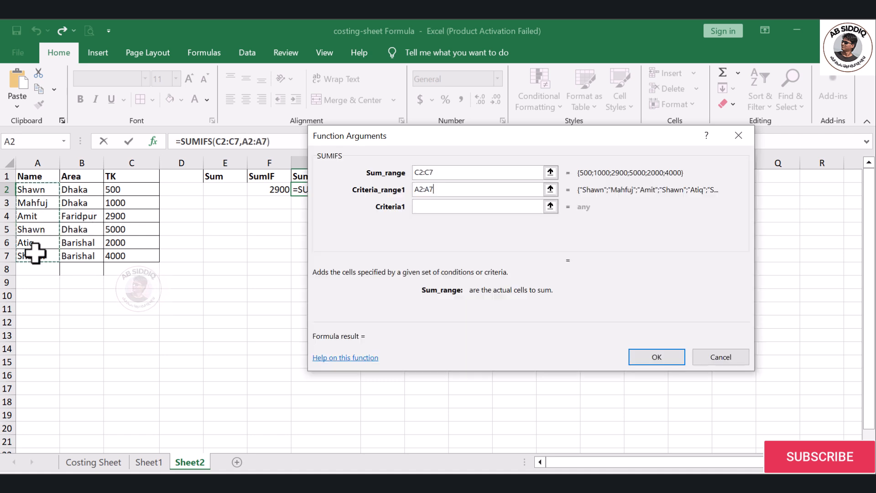
click(445, 210)
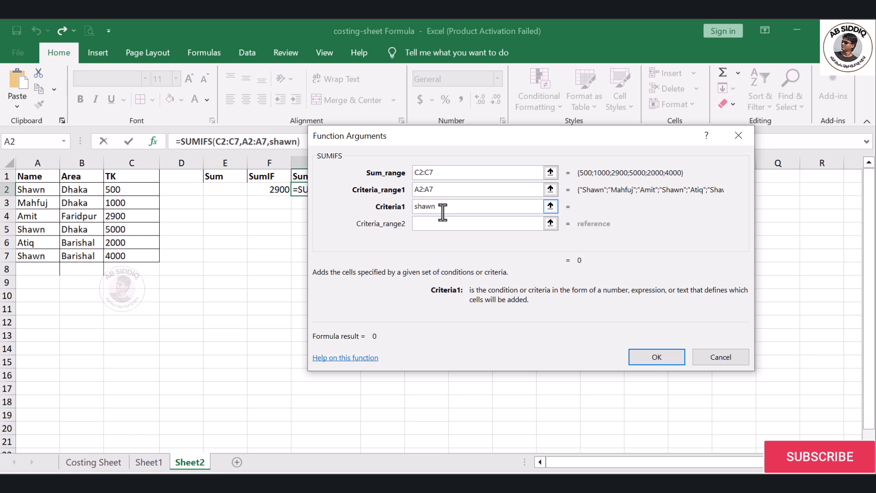
Set Criteria_range2 to the areas in B2:B7 and Criteria2 to dhaka, and accept the SUMIFS formula.
click(438, 224)
drag(73, 190, 78, 256)
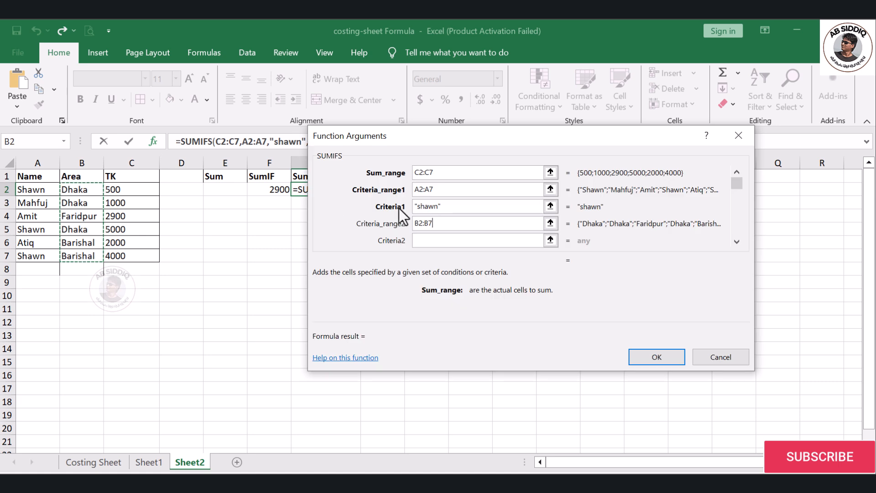
click(436, 238)
text(dhak)
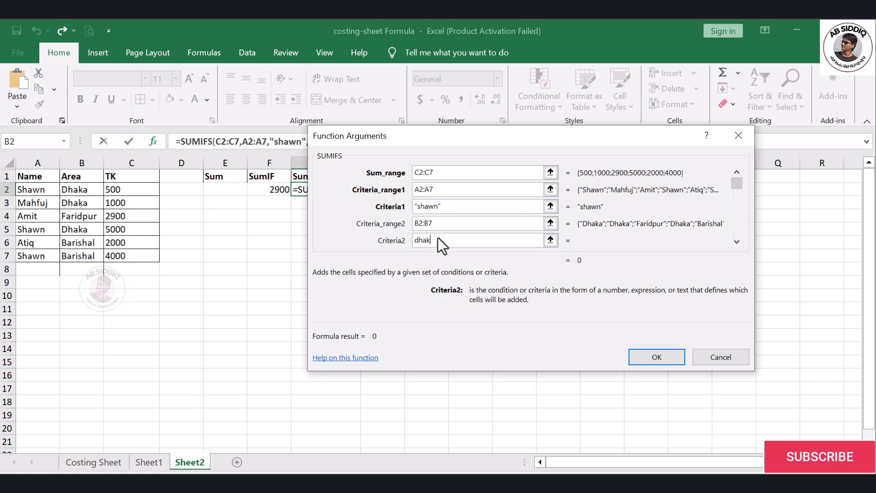
text(a)
click(657, 357)
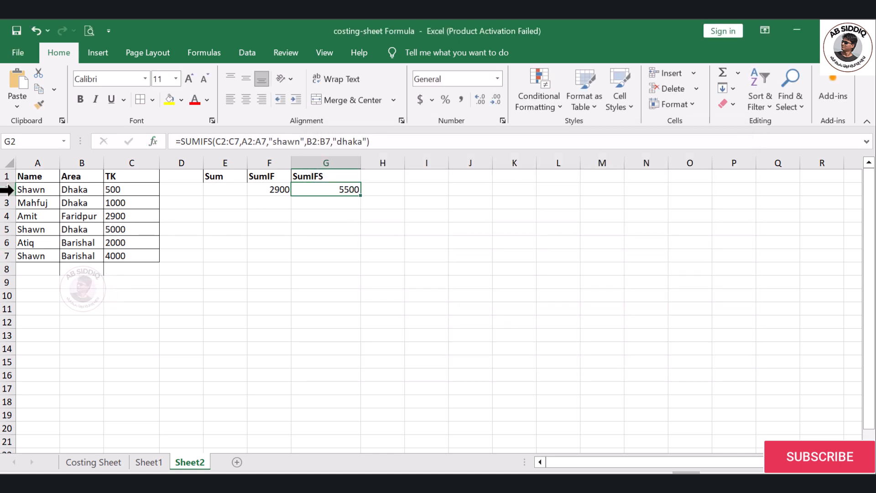
Compare the name, area and TK entries in rows 2, 5 and 7 with the SUMIFS criteria.
click(9, 189)
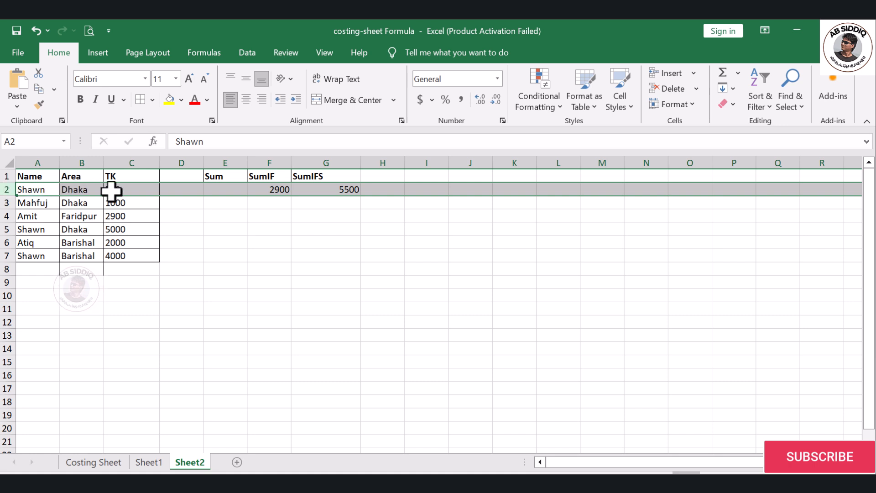
click(4, 229)
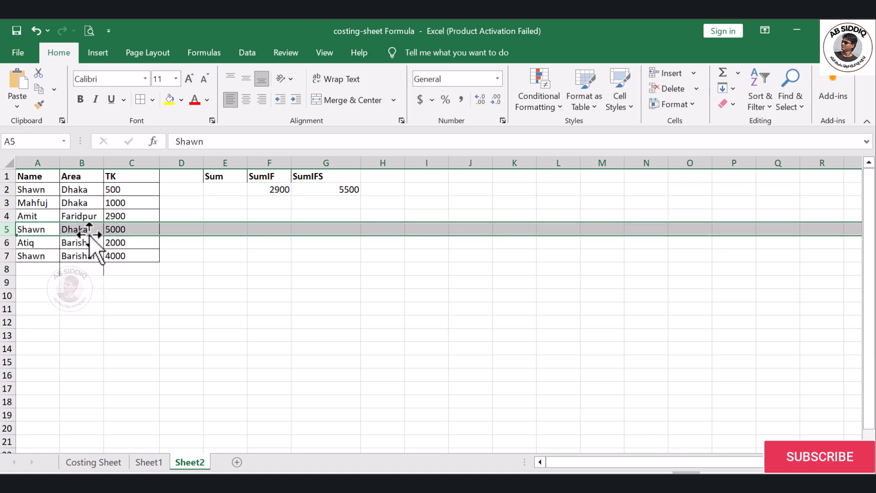
click(118, 230)
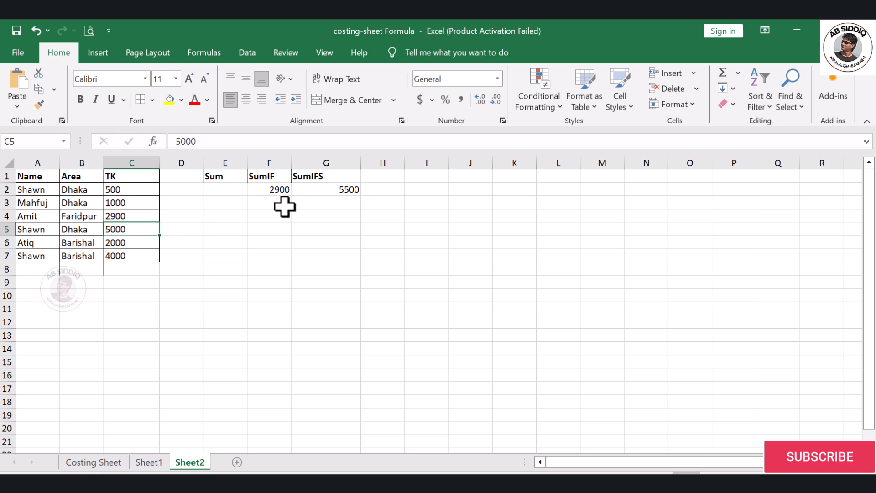
click(3, 256)
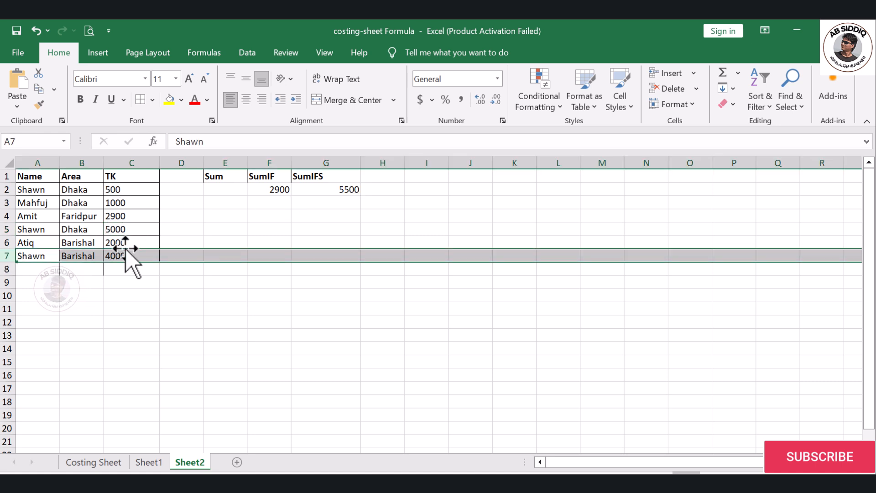
click(89, 253)
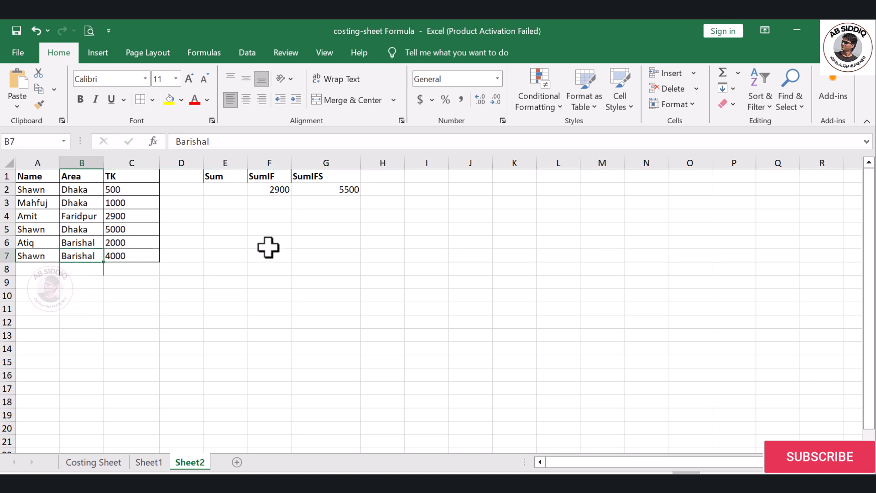